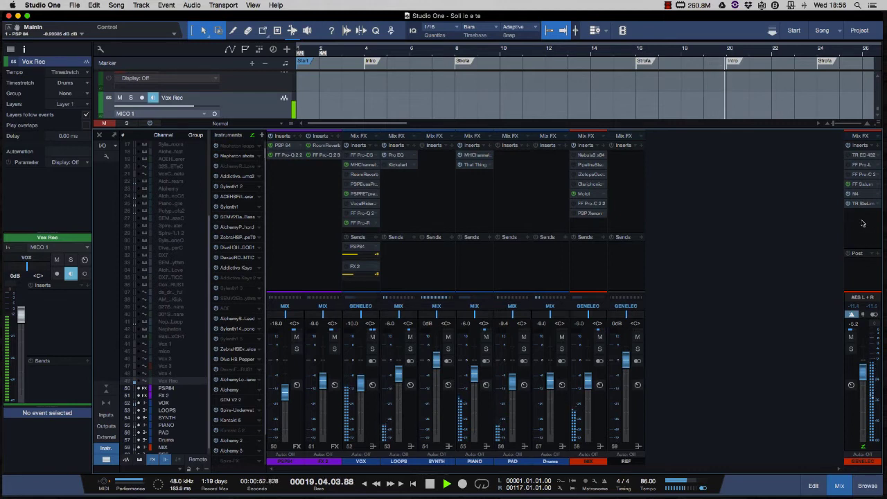
# Look through the FF Saturn, N4 and T-RackS Stealth Limiter inserts on the GENELEC output channel, and close the plug-in window
pyautogui.click(863, 185)
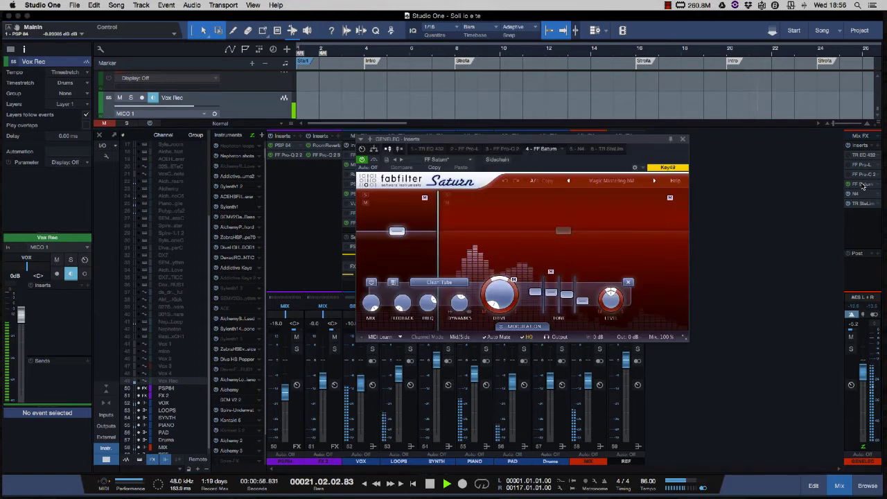
pyautogui.click(857, 194)
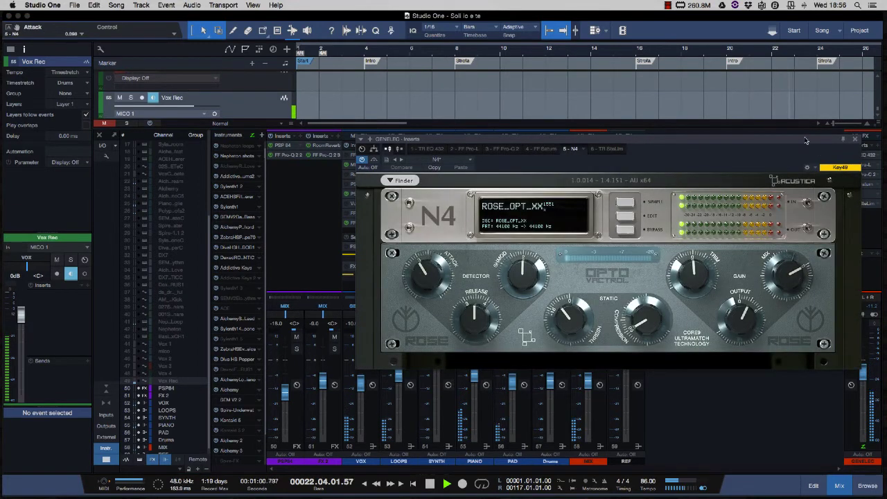
pyautogui.click(862, 203)
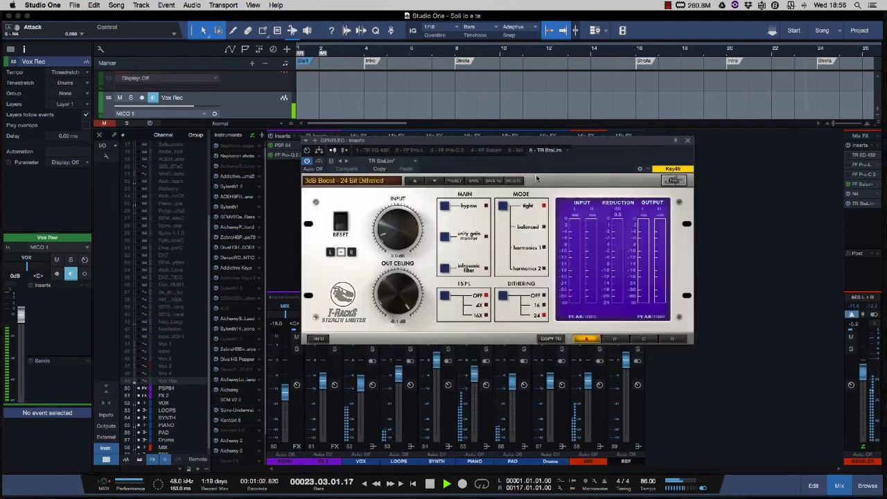
pyautogui.click(689, 141)
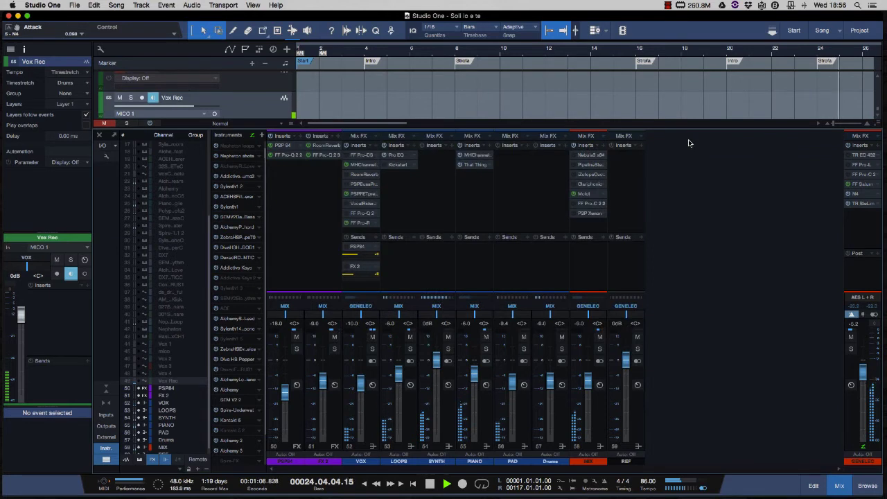
# Inspect the MH ChannelStrip, PSP FETpressor and FF Pro-R inserts on the VOX bus, closing each plug-in window after viewing
pyautogui.click(360, 163)
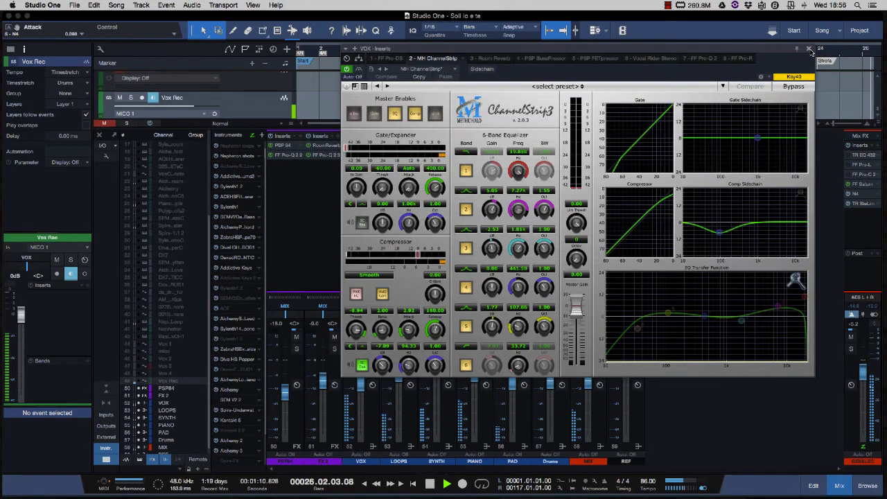
pyautogui.click(810, 50)
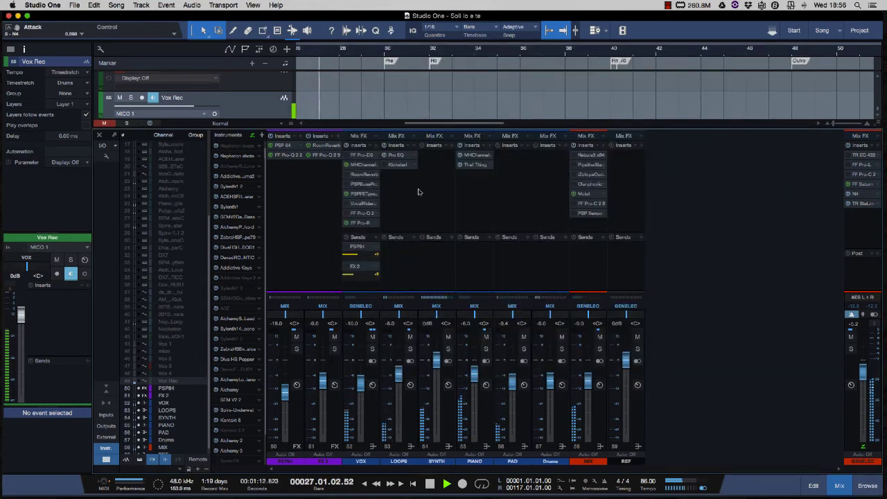
pyautogui.click(360, 194)
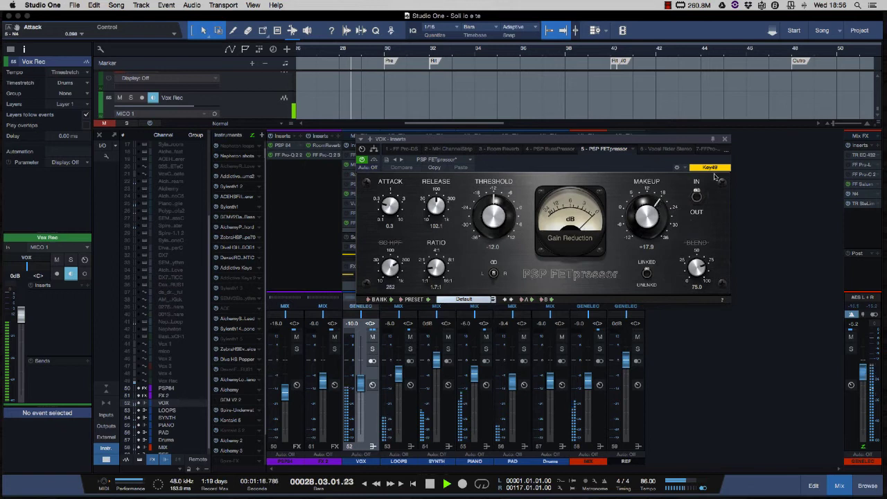
pyautogui.moveTo(660, 139); pyautogui.dragTo(674, 153)
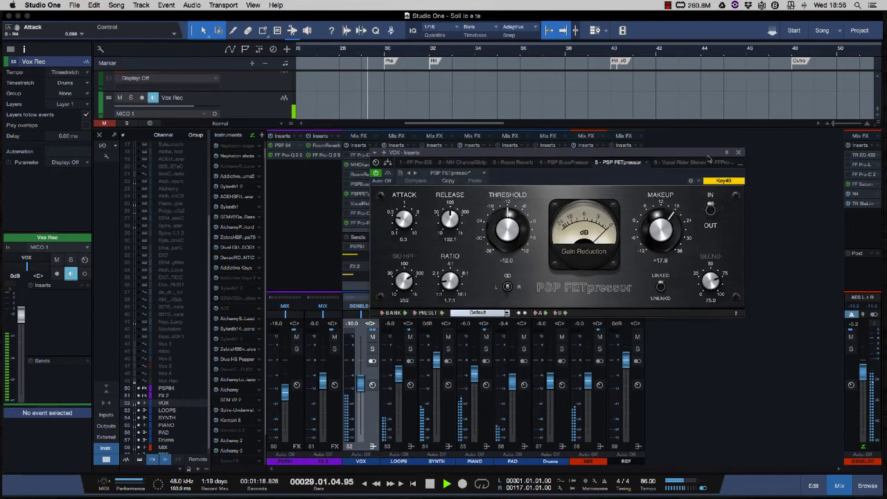
pyautogui.click(738, 152)
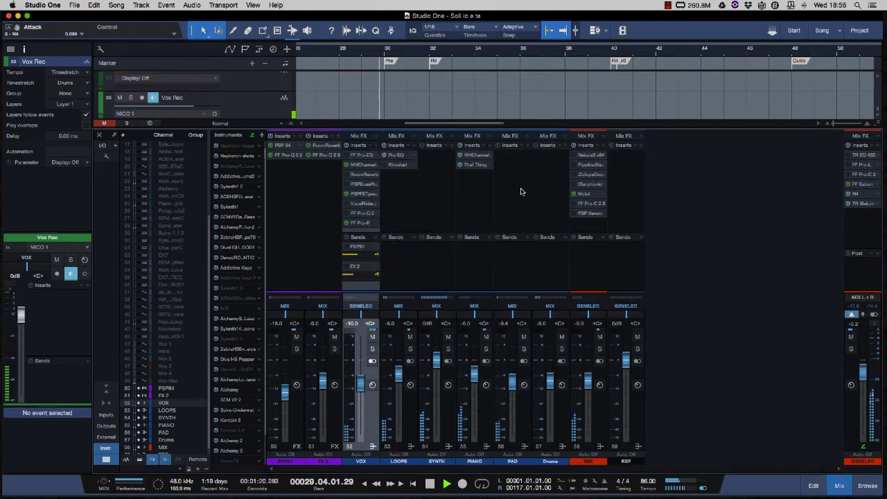
pyautogui.click(359, 224)
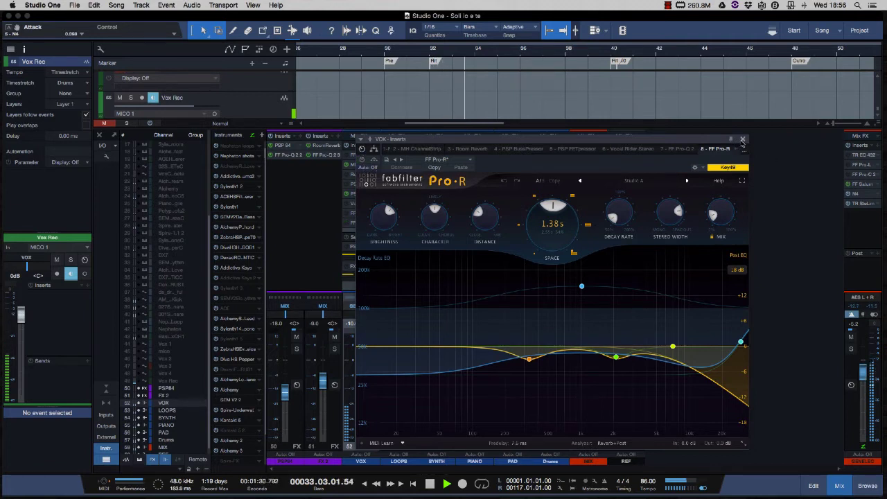
pyautogui.click(742, 140)
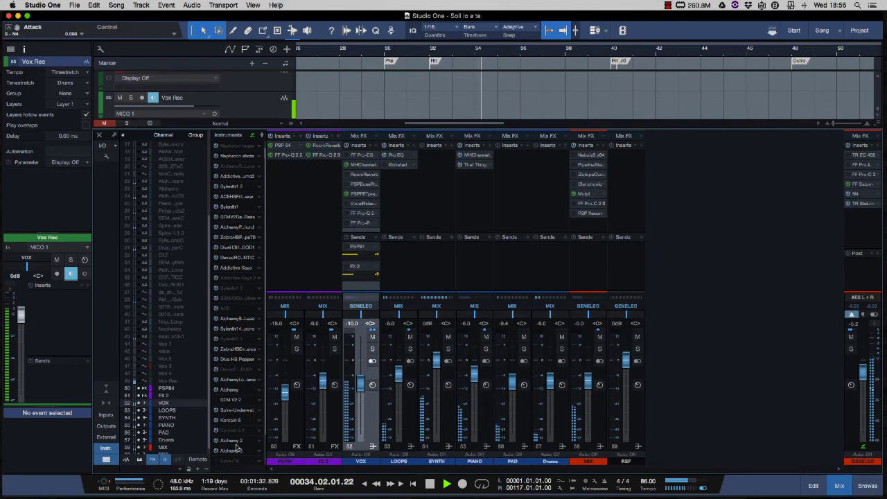
# Review the audio device preferences and the processing settings with the monitoring latencies, and close the preferences
pyautogui.click(179, 488)
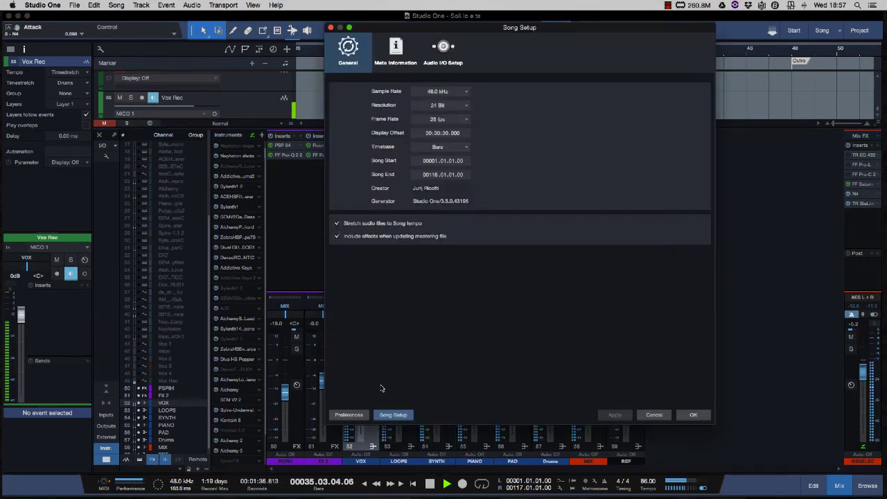
pyautogui.click(353, 414)
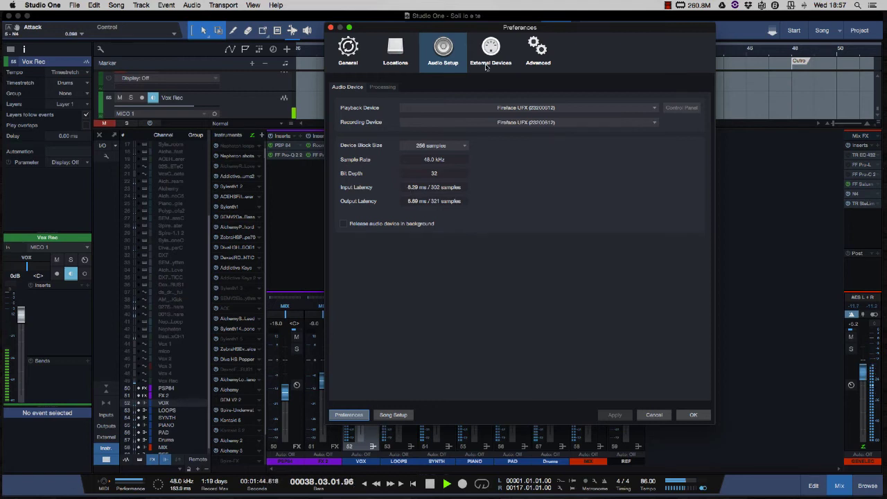
pyautogui.click(383, 88)
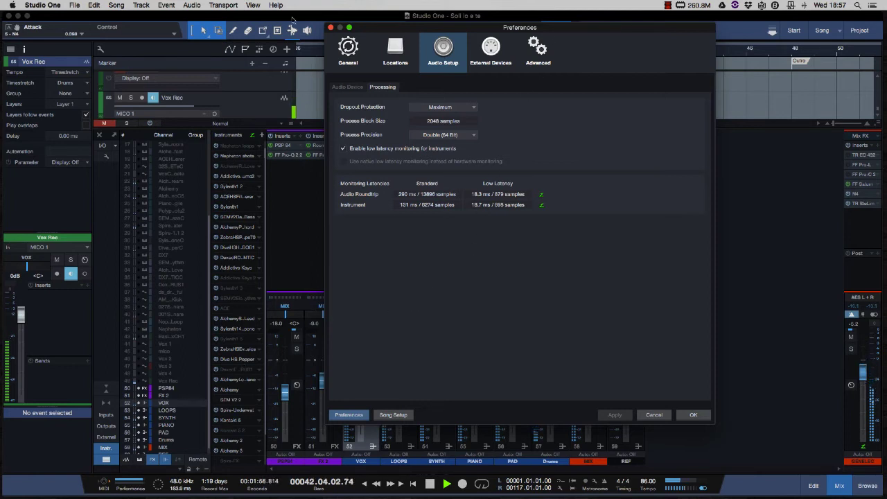
pyautogui.click(331, 28)
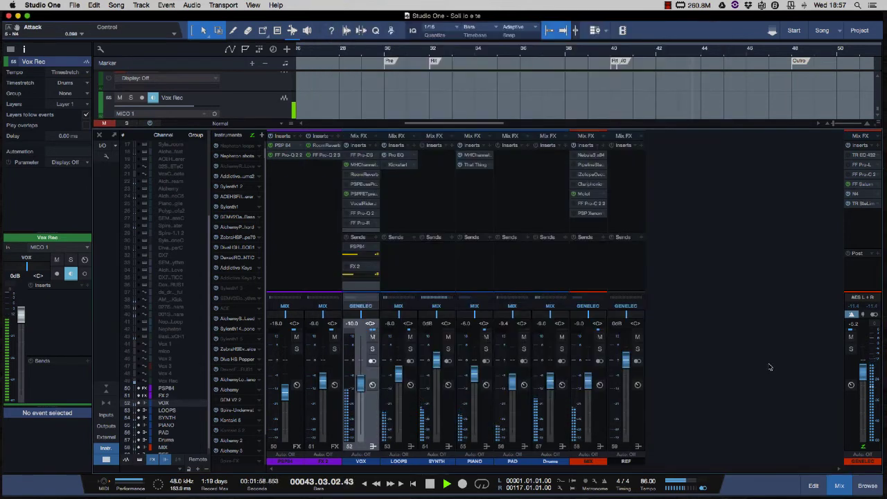
# Arm the Vox Rec track during playback, record a short vocal take before the Outro marker, and stop the transport
pyautogui.scroll(-1, 610, 90)
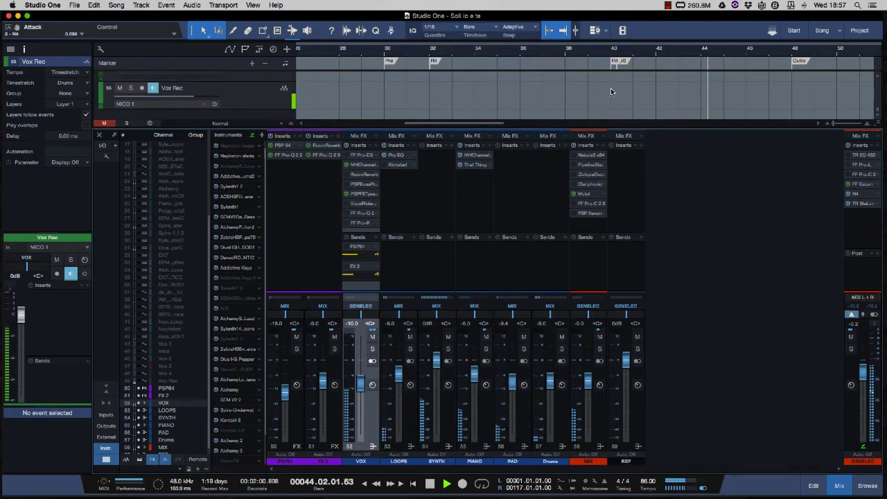
pyautogui.click(141, 88)
pyautogui.press('KP_Multiply')
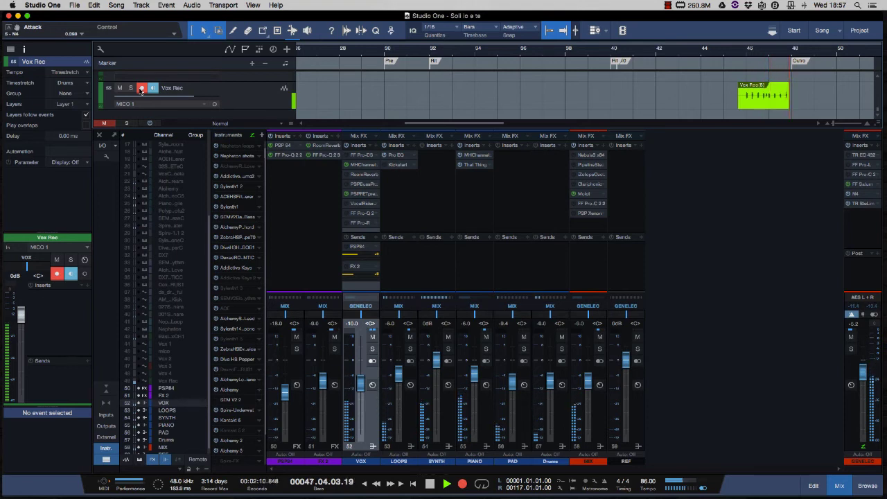
pyautogui.press('space')
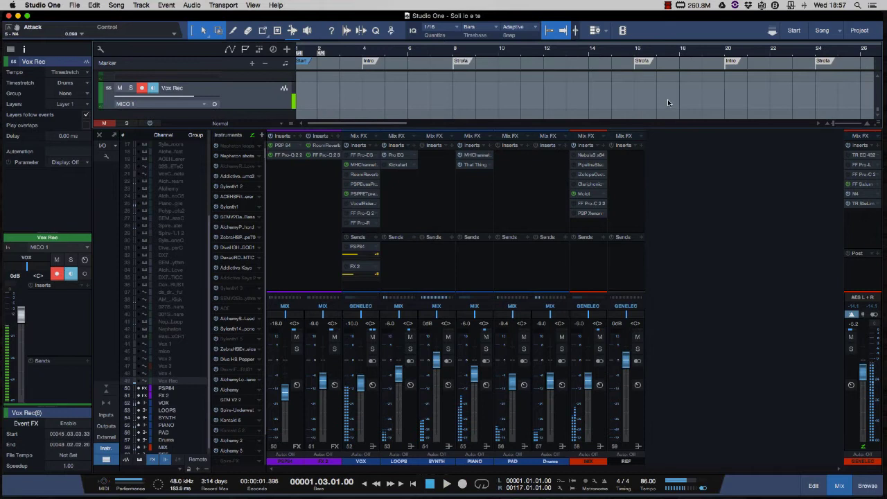
# Play back the new Vox Rec take from bar 45 beat 4 with the track's monitoring turned off
pyautogui.hscroll(15, 668, 100)
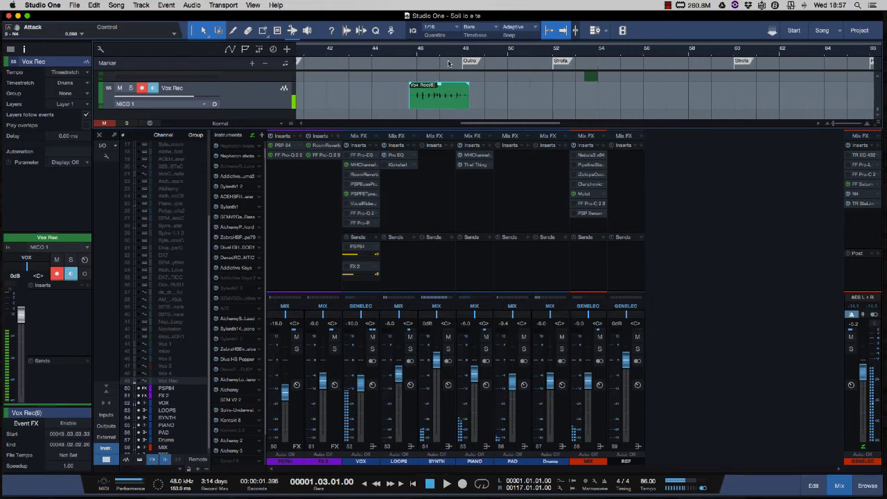
pyautogui.click(411, 55)
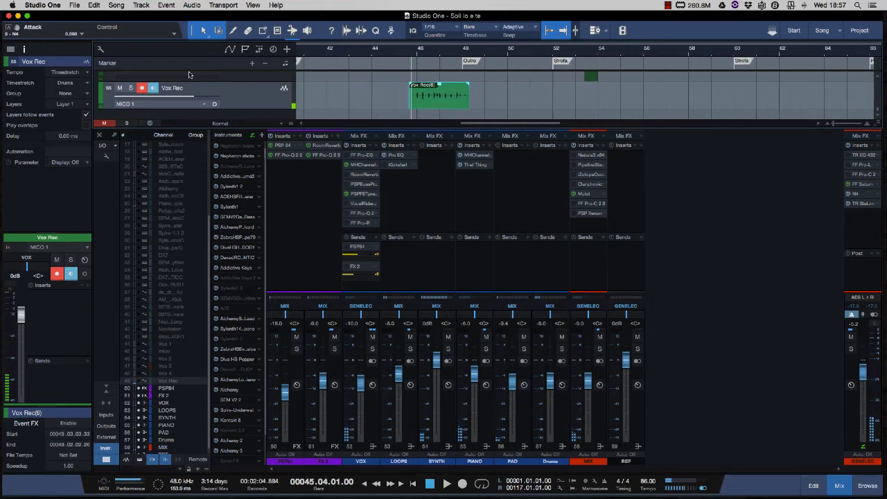
pyautogui.click(153, 90)
pyautogui.press('space')
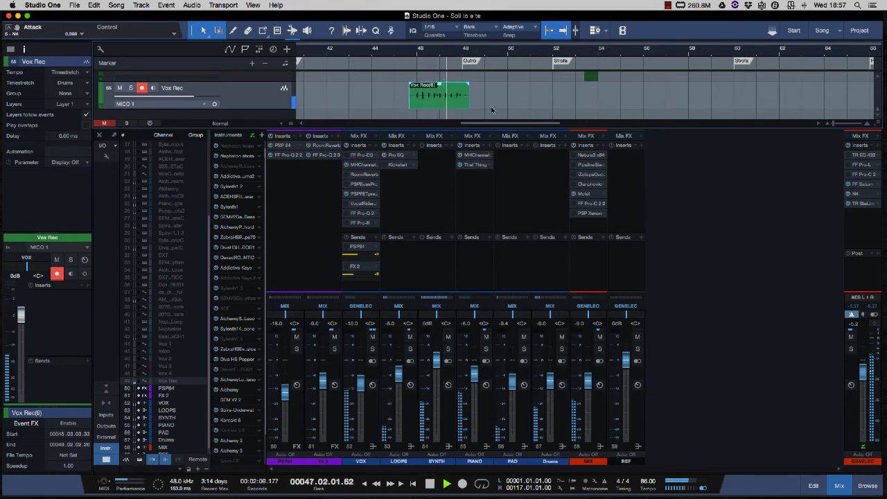
pyautogui.press('space')
# Turn monitoring back on for the Vox Rec track and delete the recorded vocal take
pyautogui.click(153, 87)
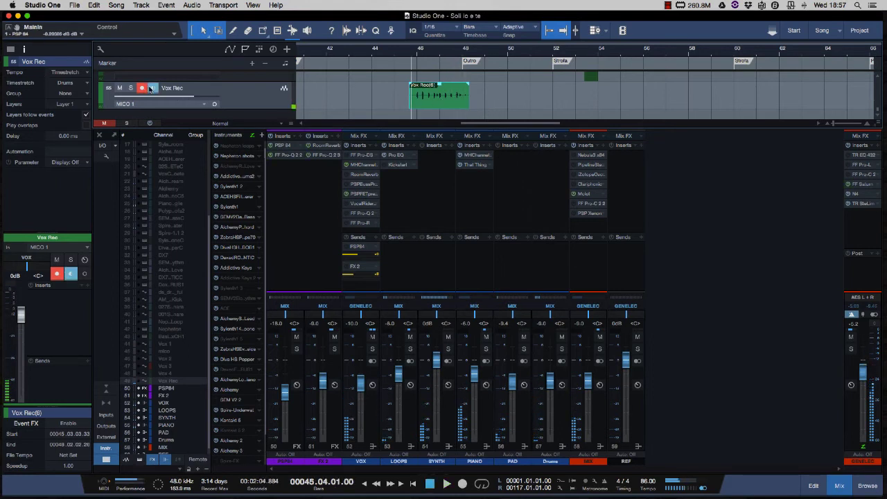
pyautogui.press('Delete')
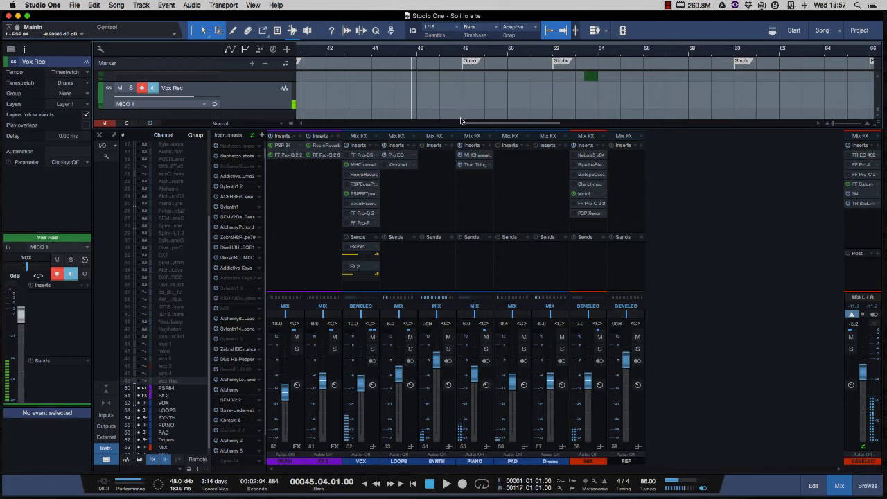
# Find the Piano Solo Out 2 track in the arrangement, select it and unmute it
pyautogui.scroll(5, 458, 104)
pyautogui.scroll(8, 456, 107)
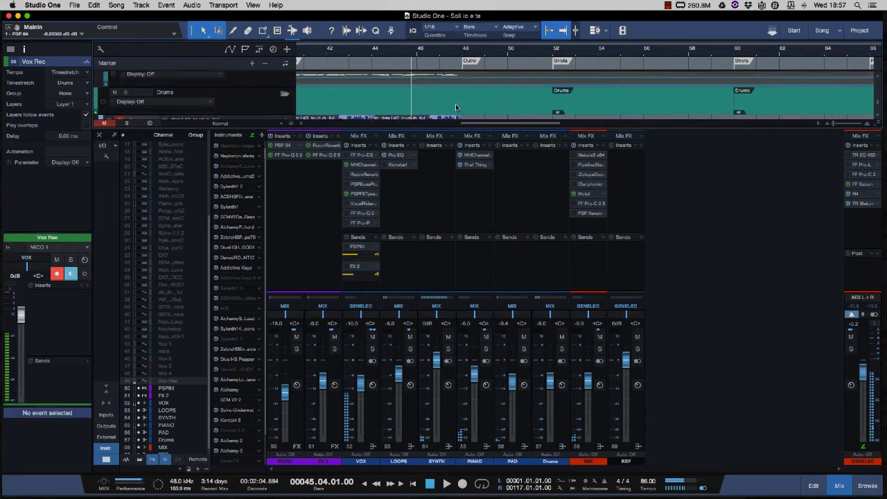
pyautogui.scroll(10, 455, 106)
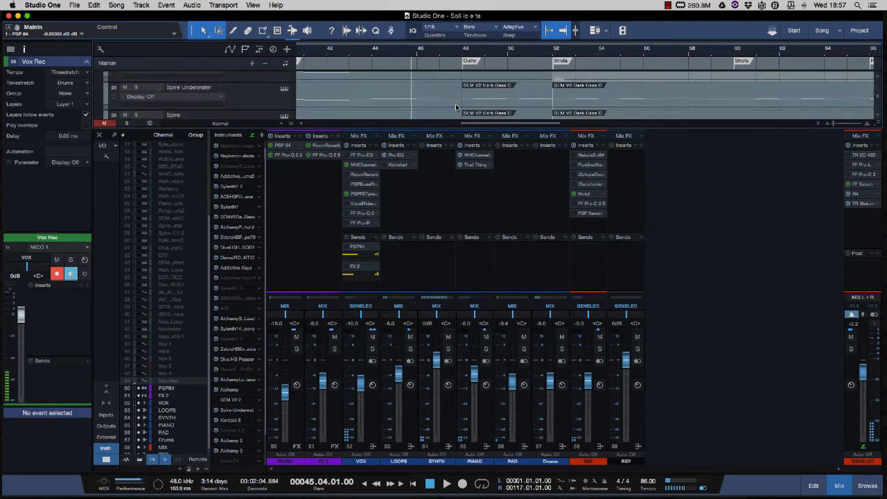
pyautogui.scroll(-3, 456, 103)
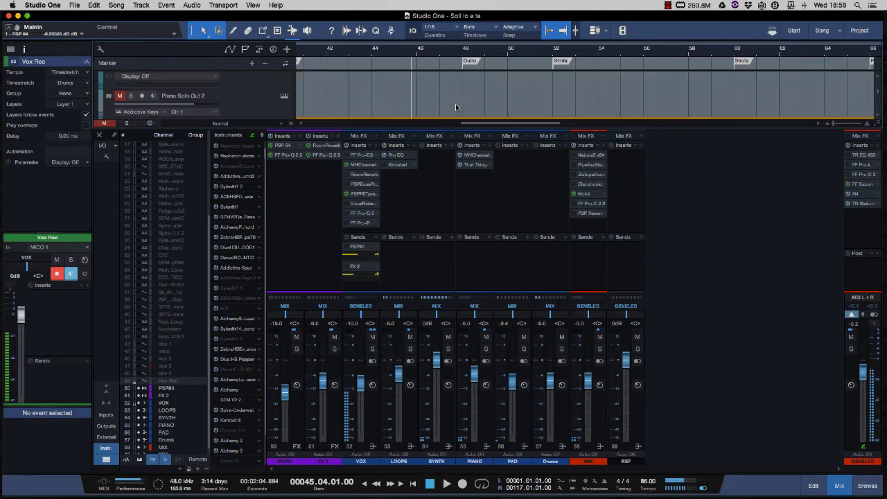
pyautogui.click(250, 92)
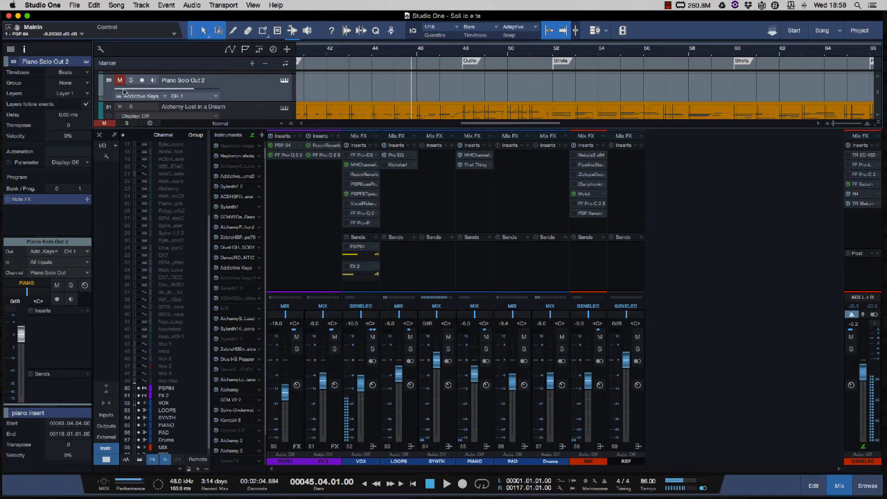
pyautogui.click(119, 80)
# View the Addictive Keys instrument of the Piano Solo Out 2 track, close it, and turn on the track's monitoring
pyautogui.click(285, 81)
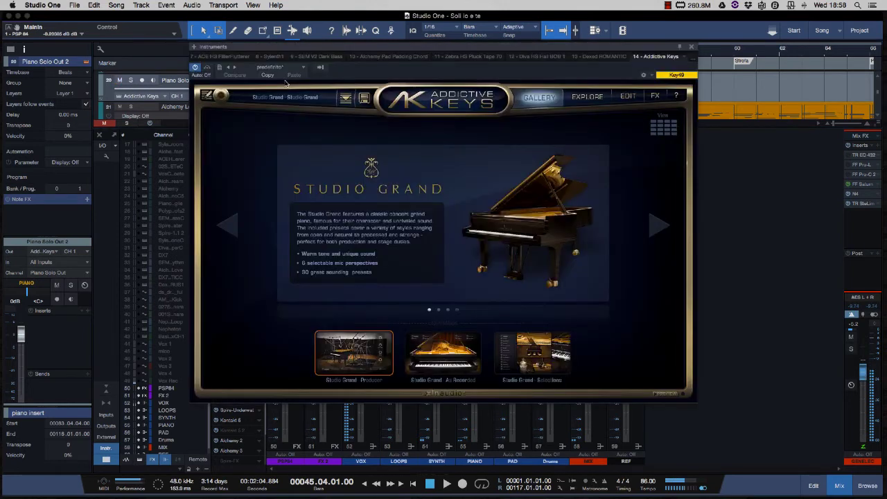
pyautogui.click(691, 47)
pyautogui.click(154, 79)
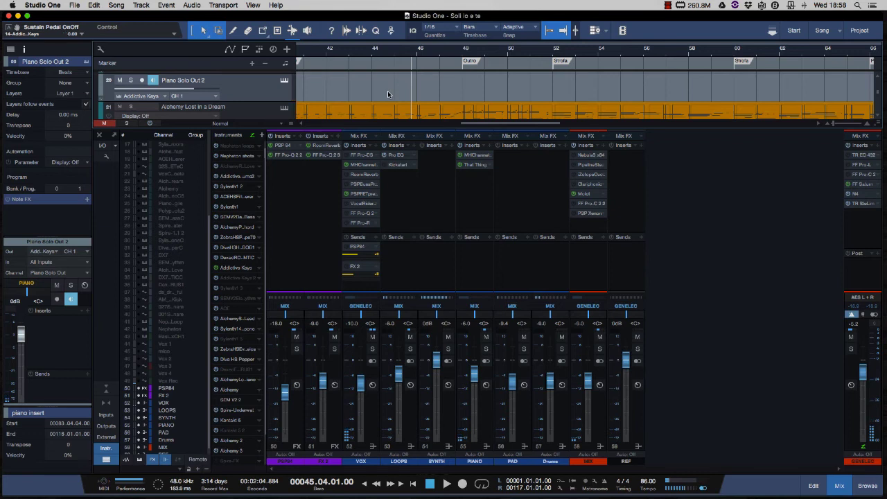
# Arm the Piano Solo Out 2 track and record a piano part from bar 1 beat 3 to about bar 16
pyautogui.hscroll(-15, 398, 84)
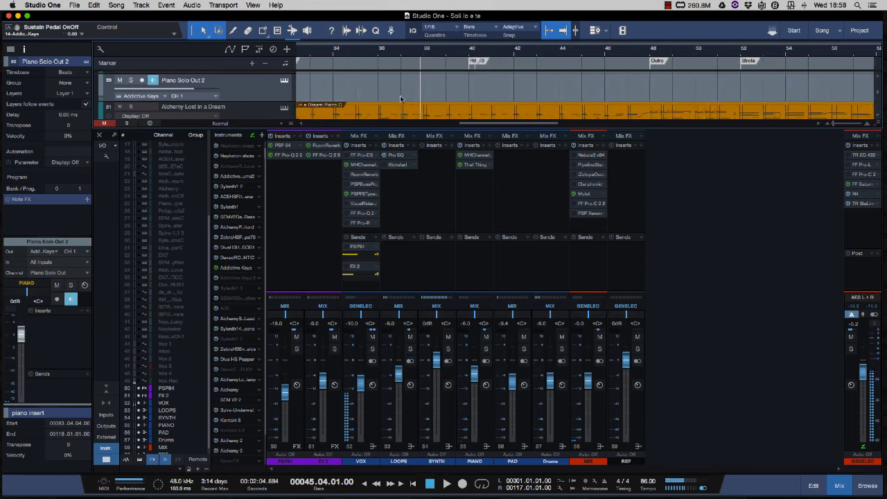
pyautogui.click(308, 53)
pyautogui.click(142, 80)
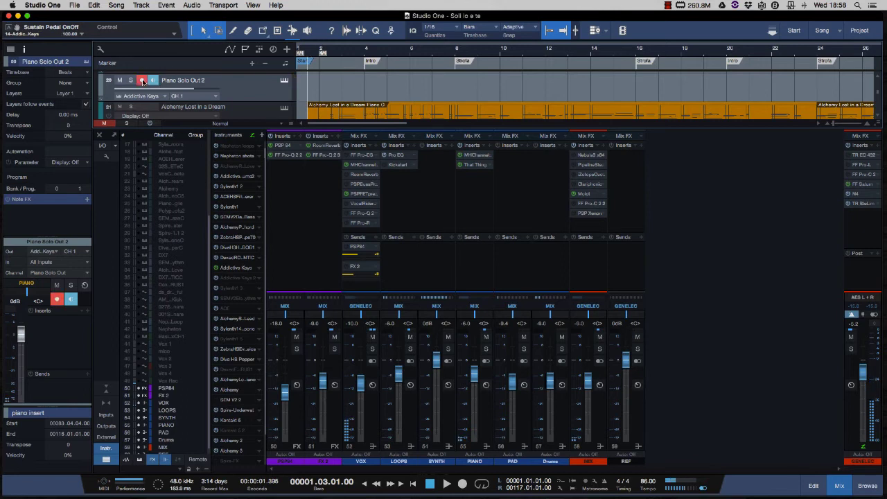
pyautogui.press('KP_Multiply')
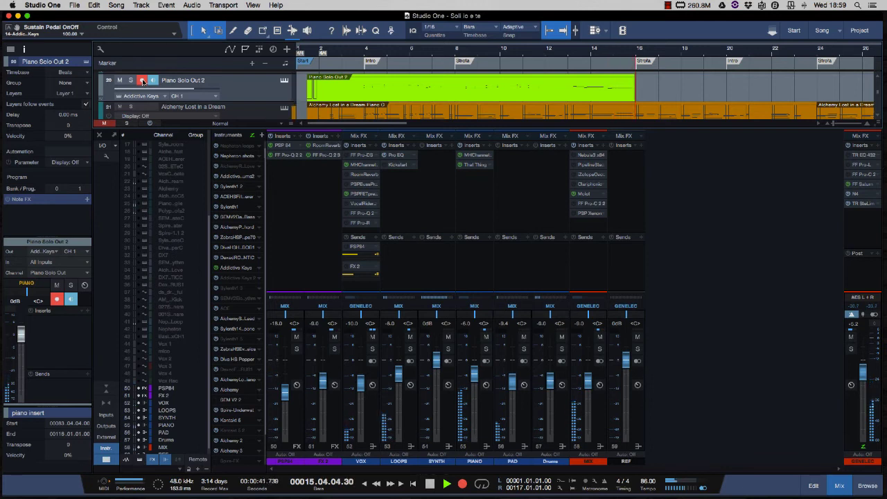
pyautogui.press('space')
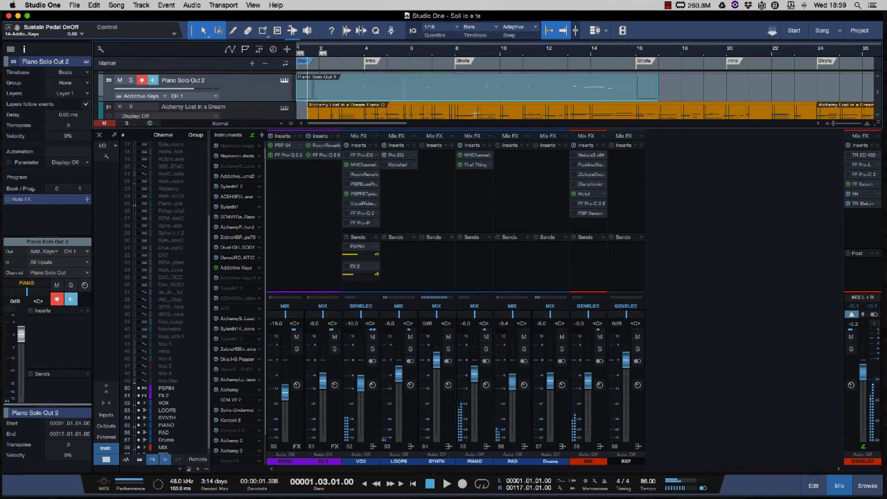
# Open the recorded Piano Solo Out 2 part in the note editor and play it back from about bar 8
pyautogui.doubleClick(516, 92)
pyautogui.hscroll(5, 586, 294)
pyautogui.hscroll(1, 588, 295)
pyautogui.hscroll(-2, 305, 200)
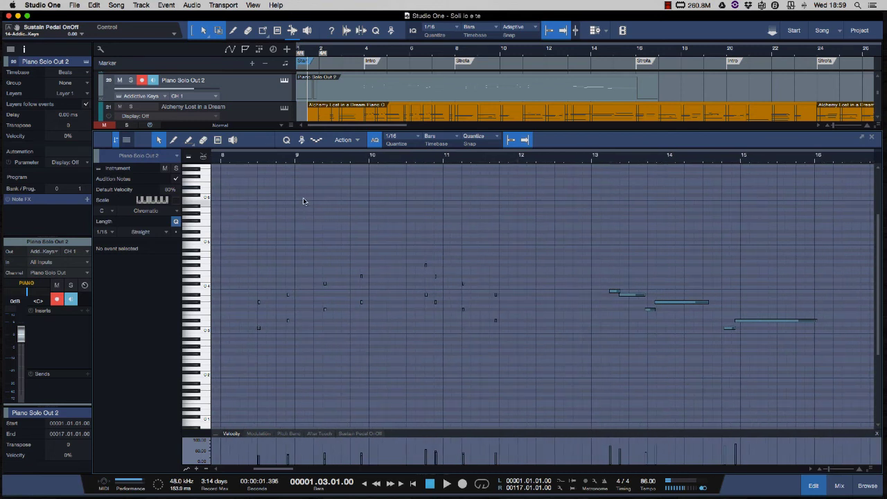
pyautogui.click(240, 161)
pyautogui.press('space')
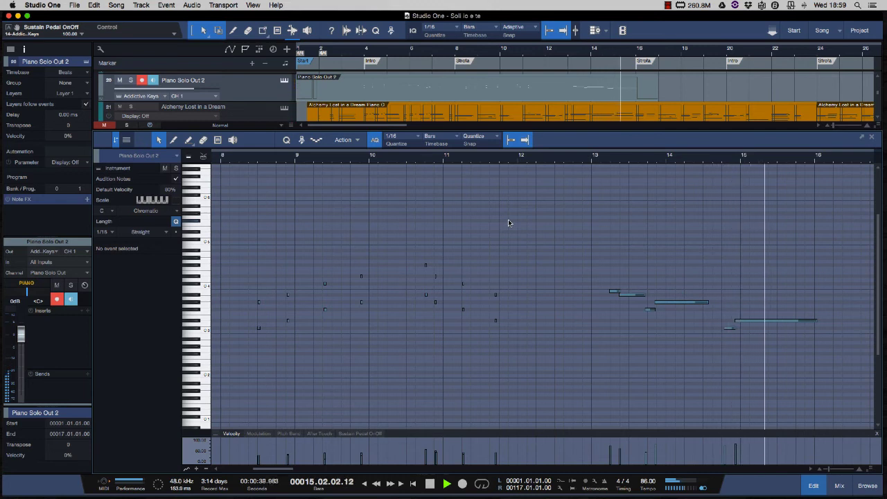
# Stop the playback and close the note editor of the Piano Solo Out 2 part
pyautogui.press('space')
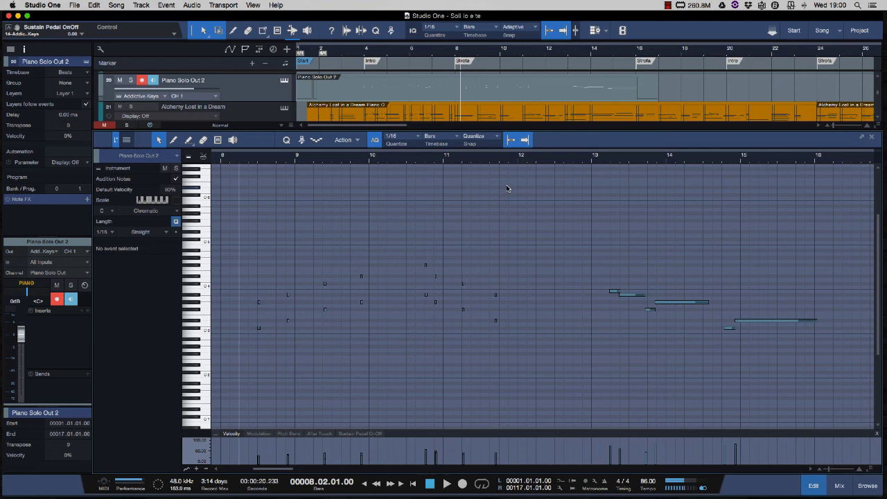
pyautogui.click(871, 137)
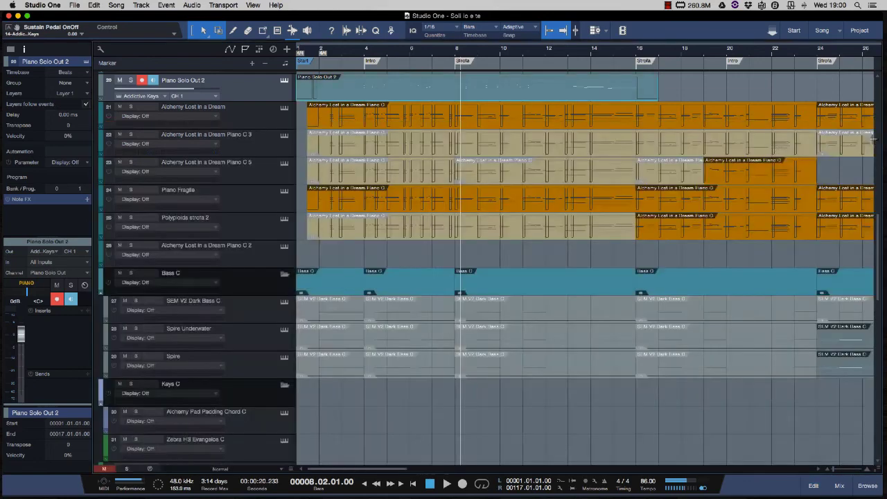
# Look through the song's full track list in the arrangement, from the first track to Vox Rec, and show the mixing console
pyautogui.scroll(-5, 328, 212)
pyautogui.scroll(-5, 329, 211)
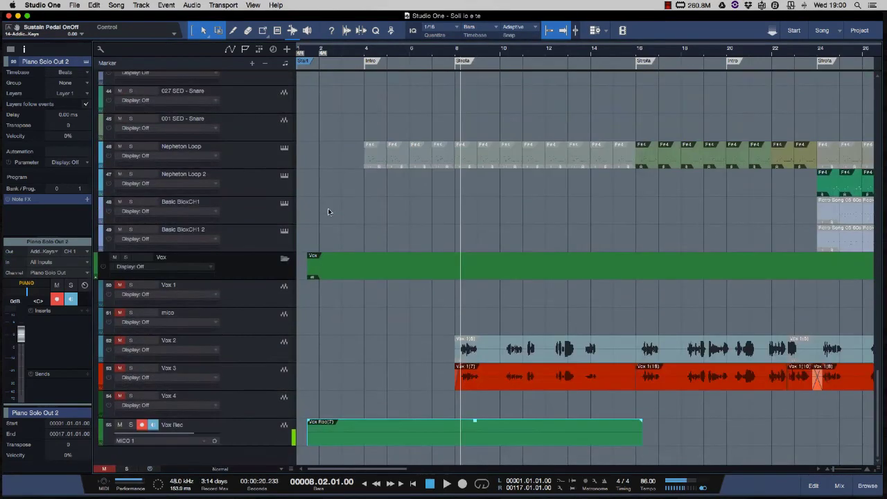
pyautogui.scroll(15, 328, 211)
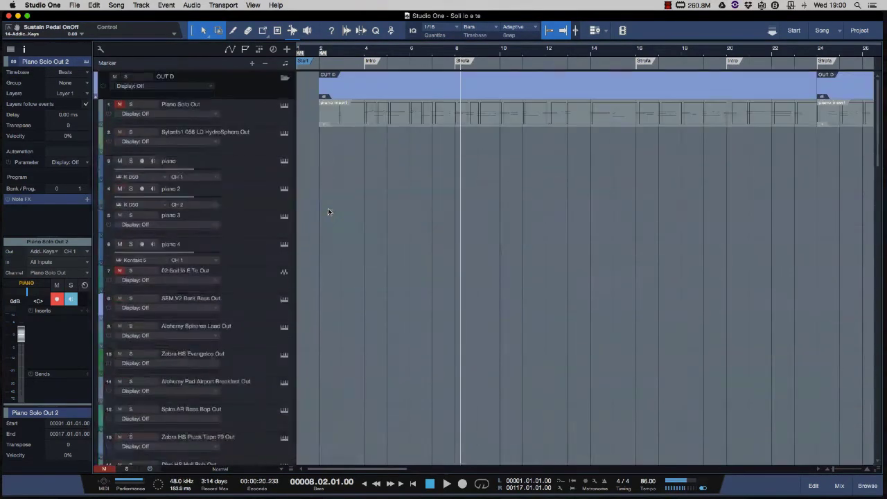
pyautogui.scroll(-15, 328, 211)
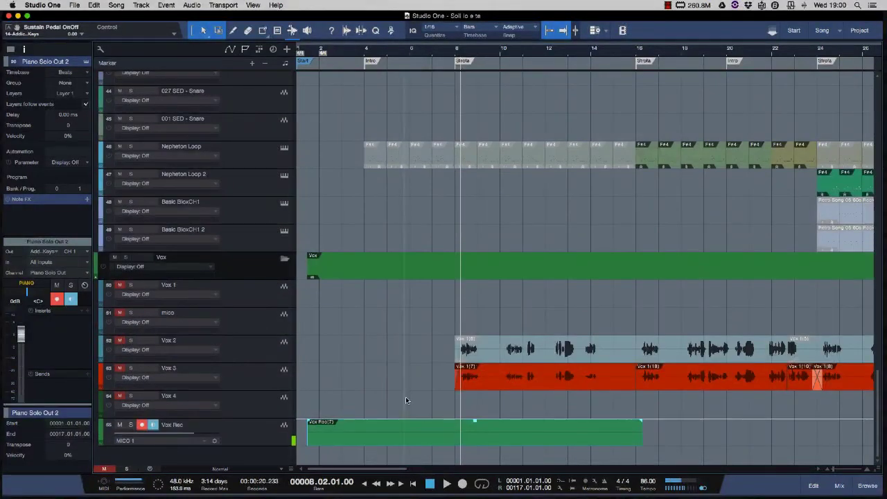
pyautogui.click(838, 486)
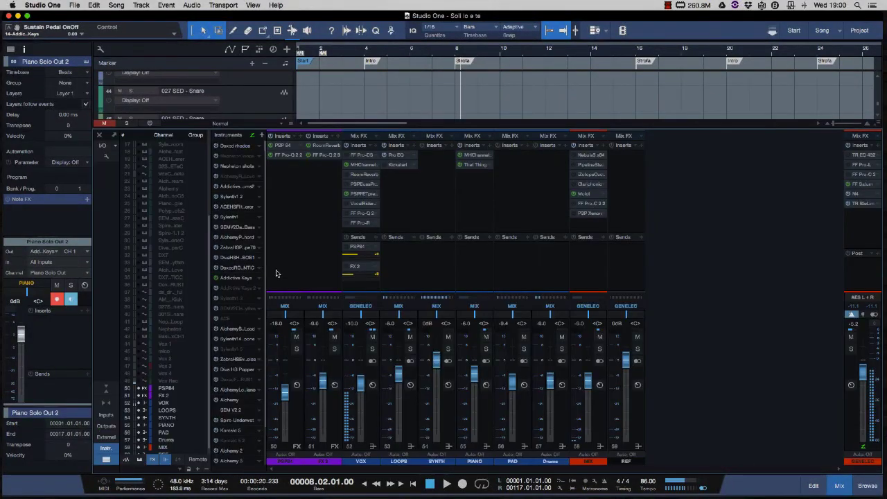